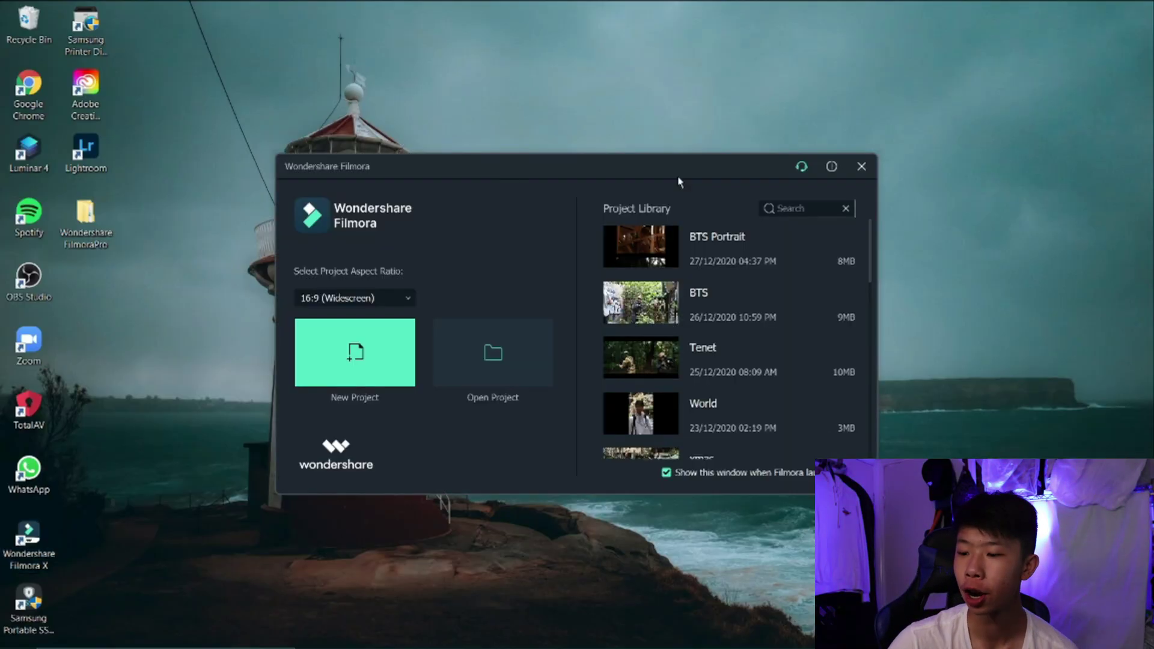
- Start a new 9:16 portrait project, then open and cancel the Import Media Files dialog
click(321, 300)
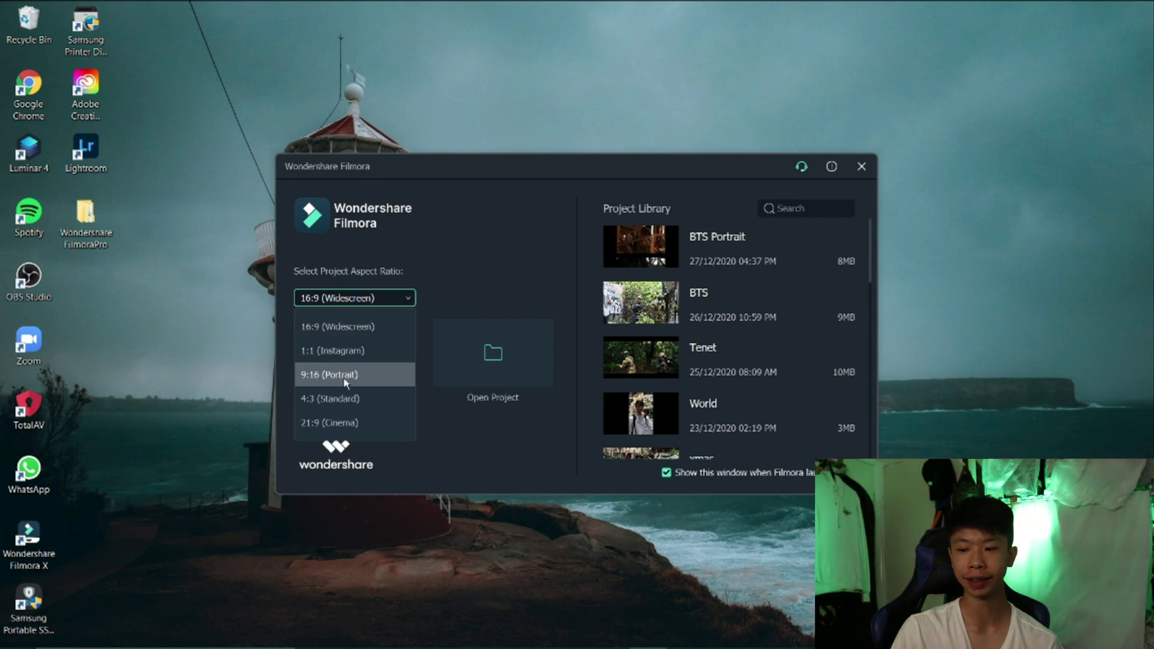
click(345, 376)
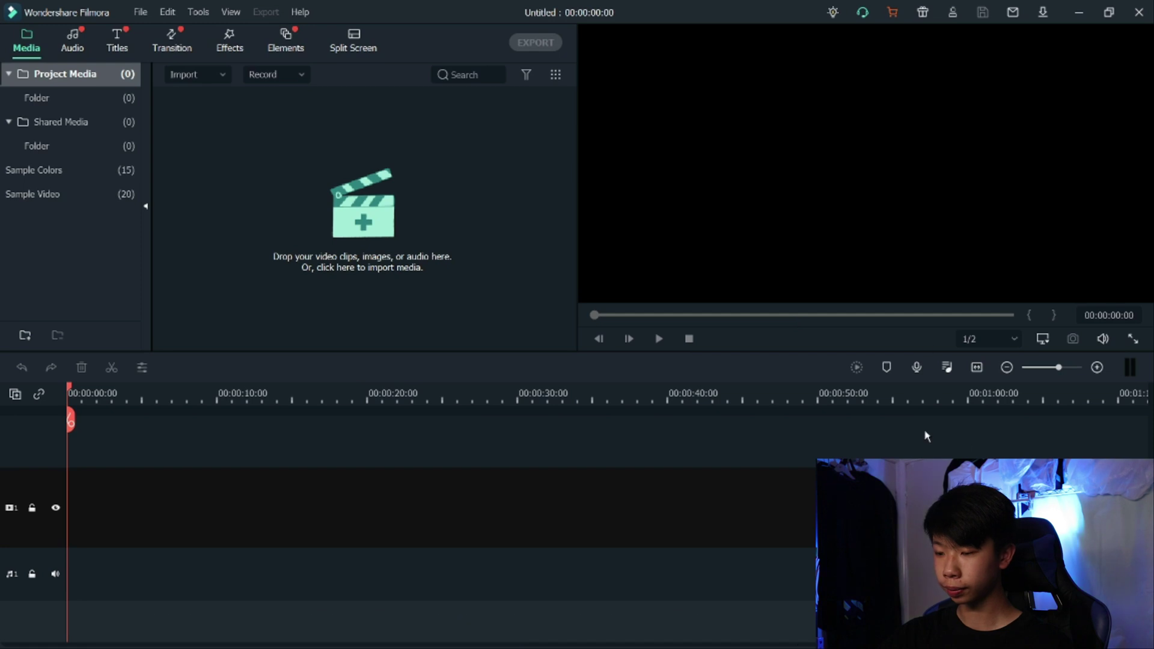
click(183, 75)
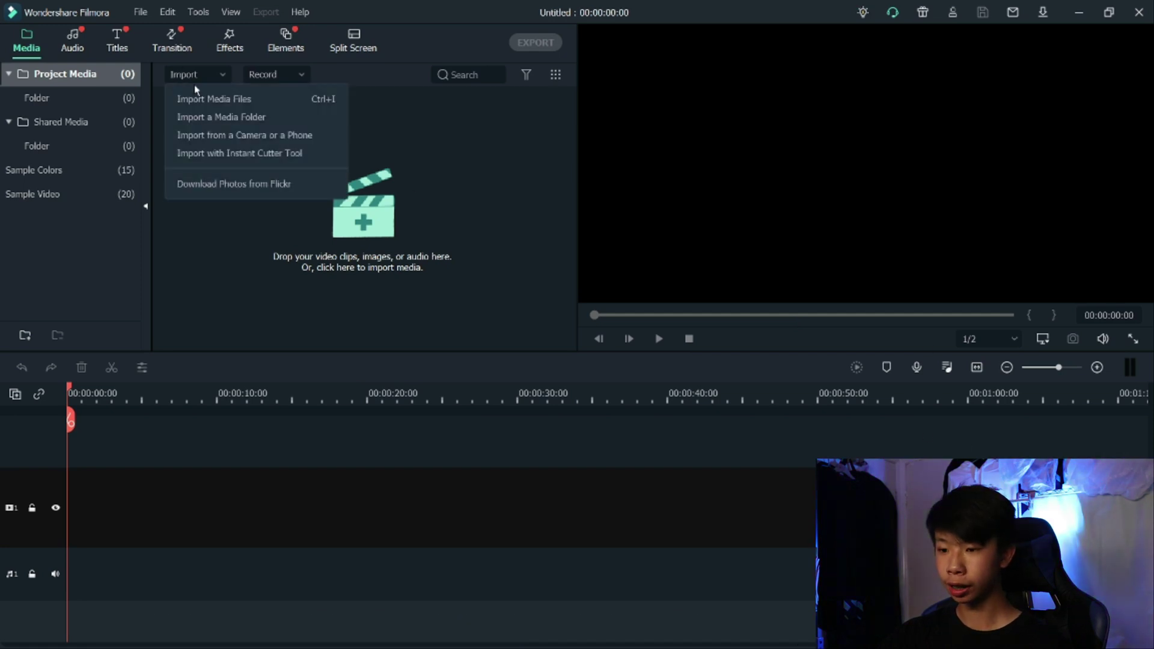
click(247, 104)
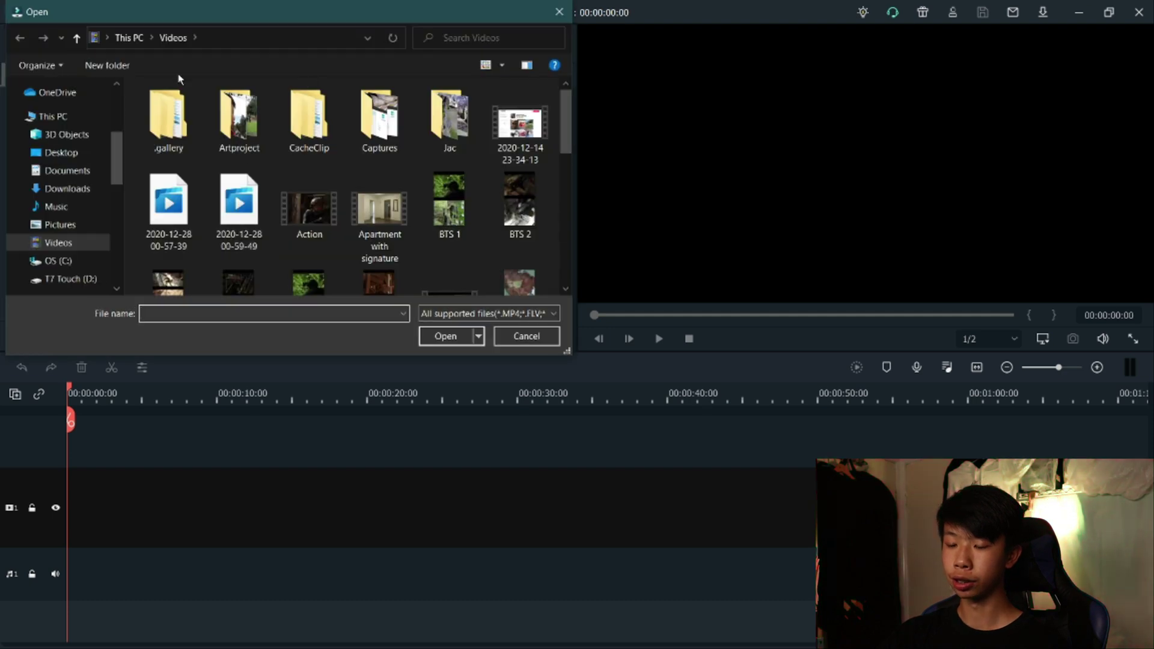
click(526, 337)
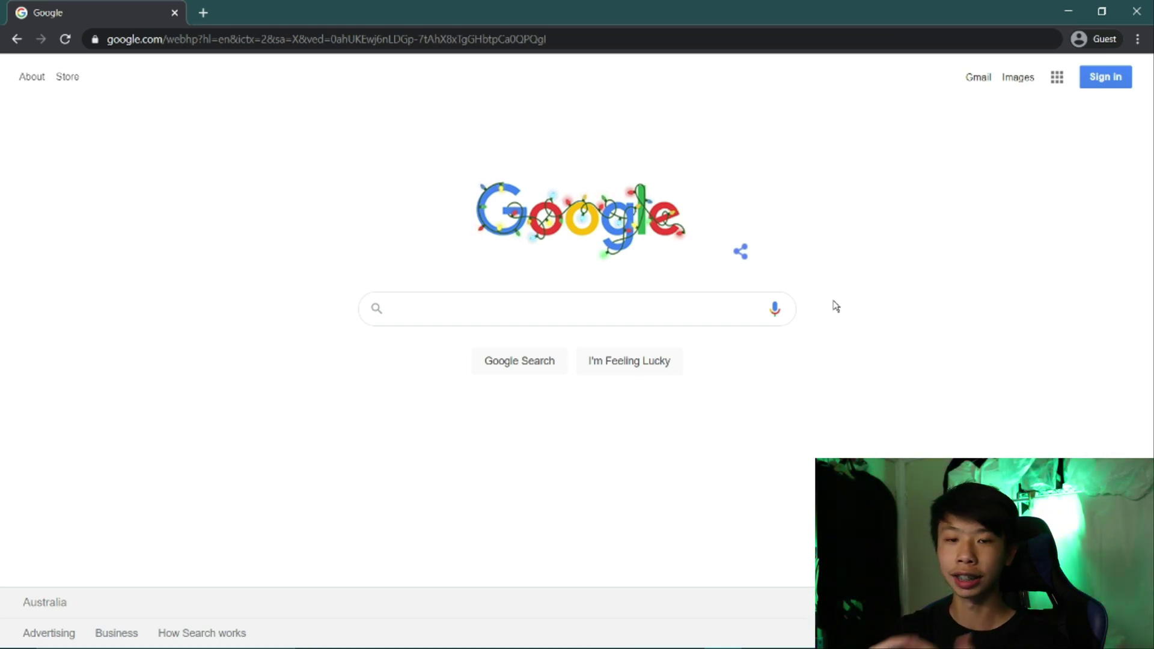
- Search Google for 'Tiktok song In the end' and play the first video result
click(676, 312)
text(In)
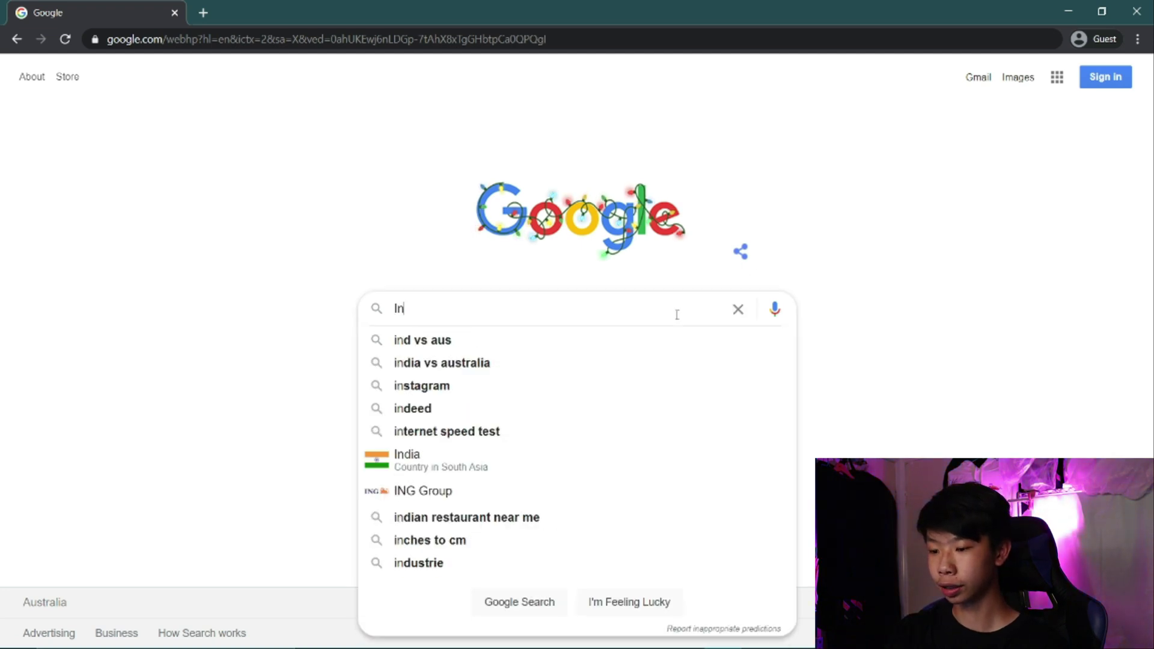
text( The)
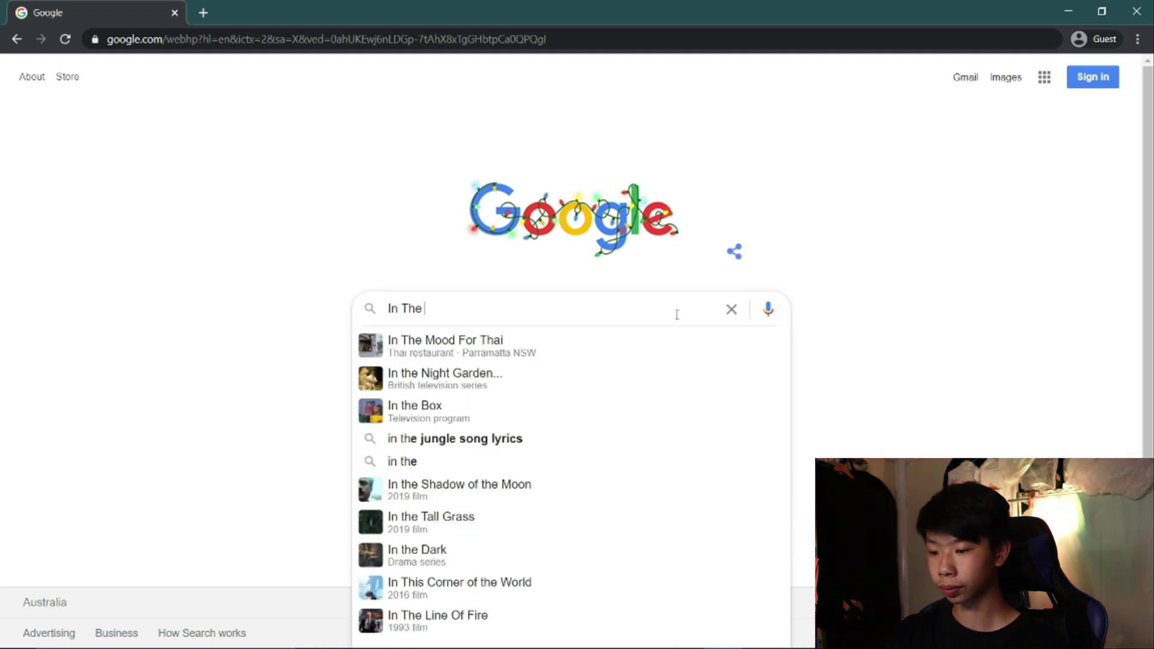
key(ctrl+a)
text(Ti)
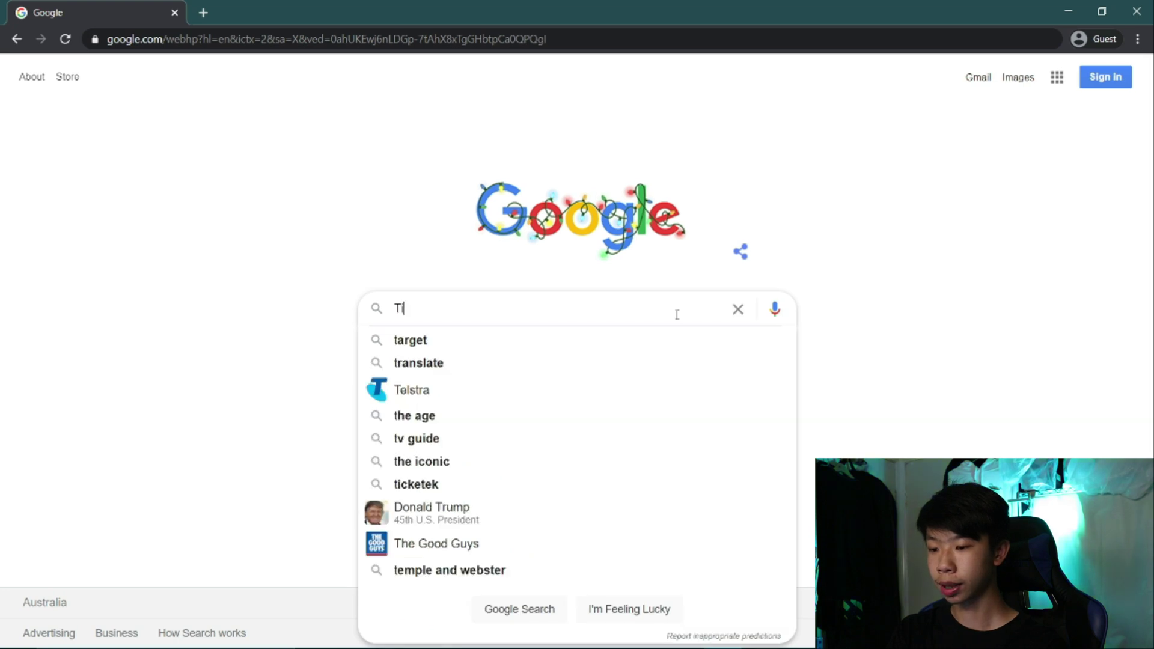
text(ktok song In the )
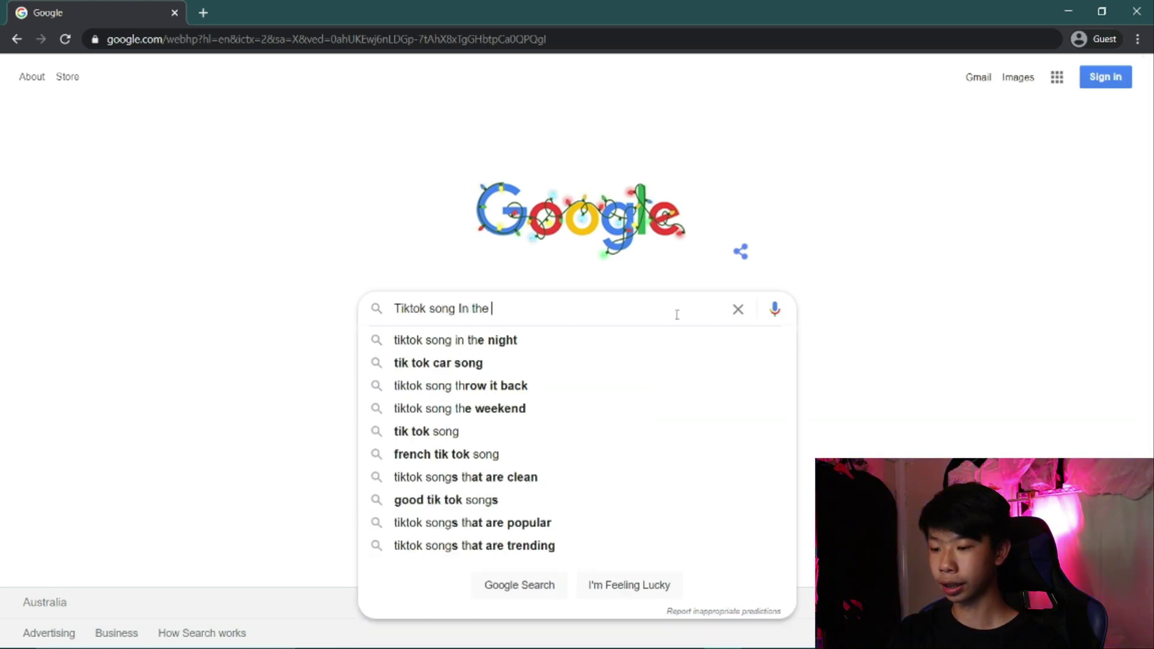
text(end)
key(Return)
click(386, 223)
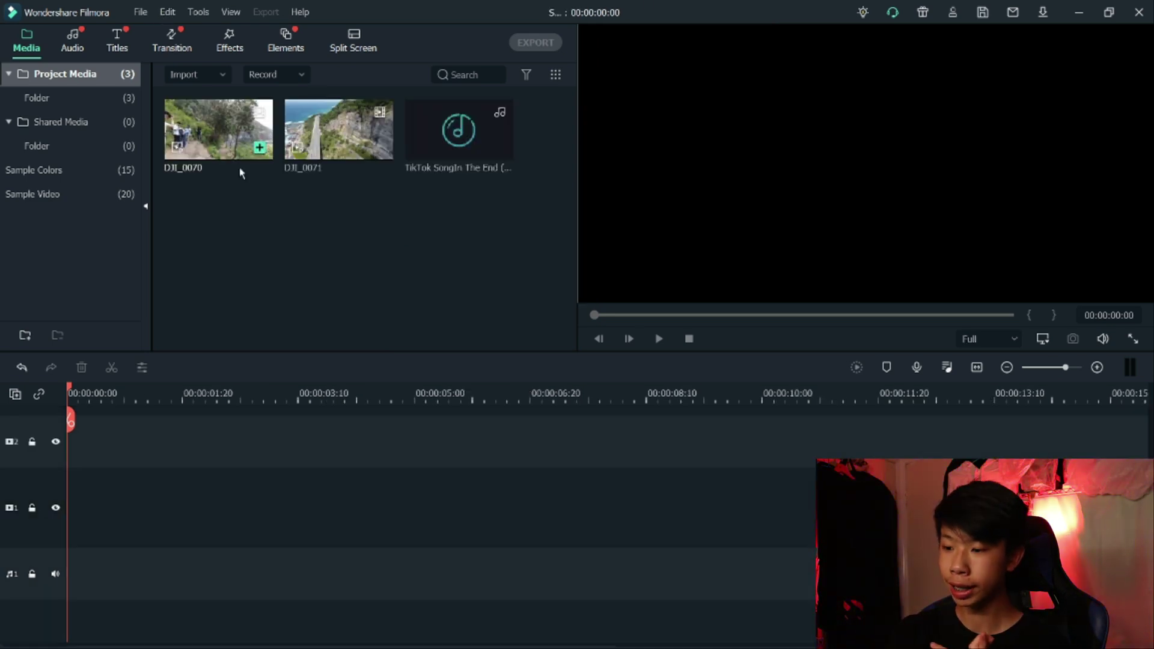
- Place clip DJI_0070 on video track 1 and match the project to 3840 x 2160 30fps
drag(211, 110, 79, 499)
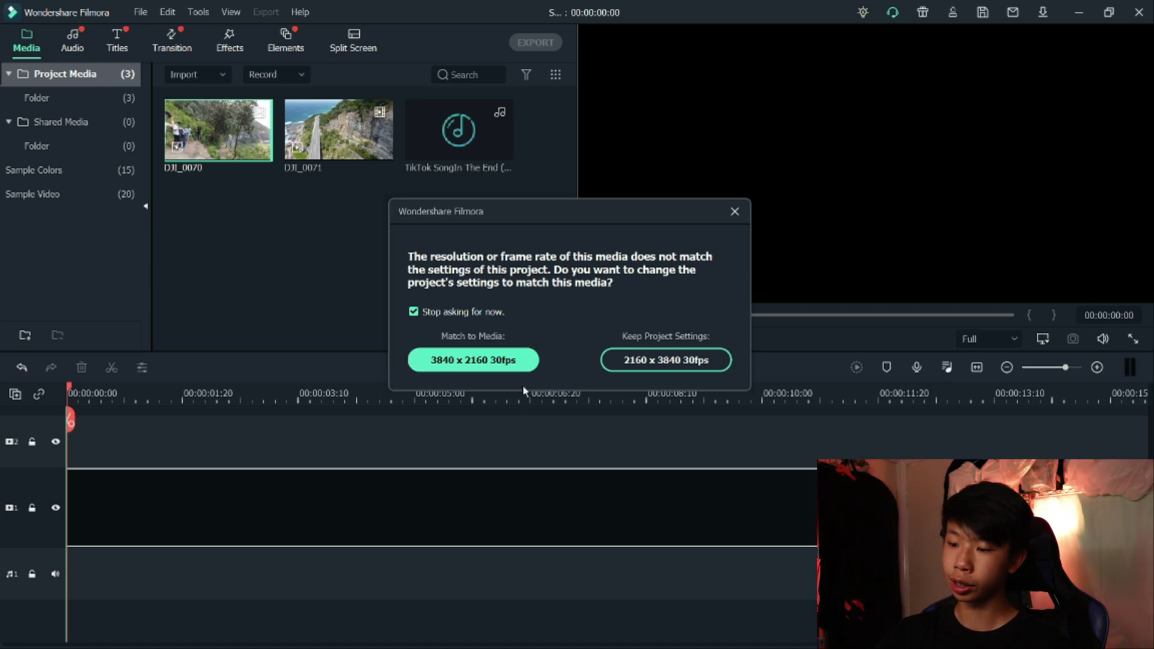
click(503, 363)
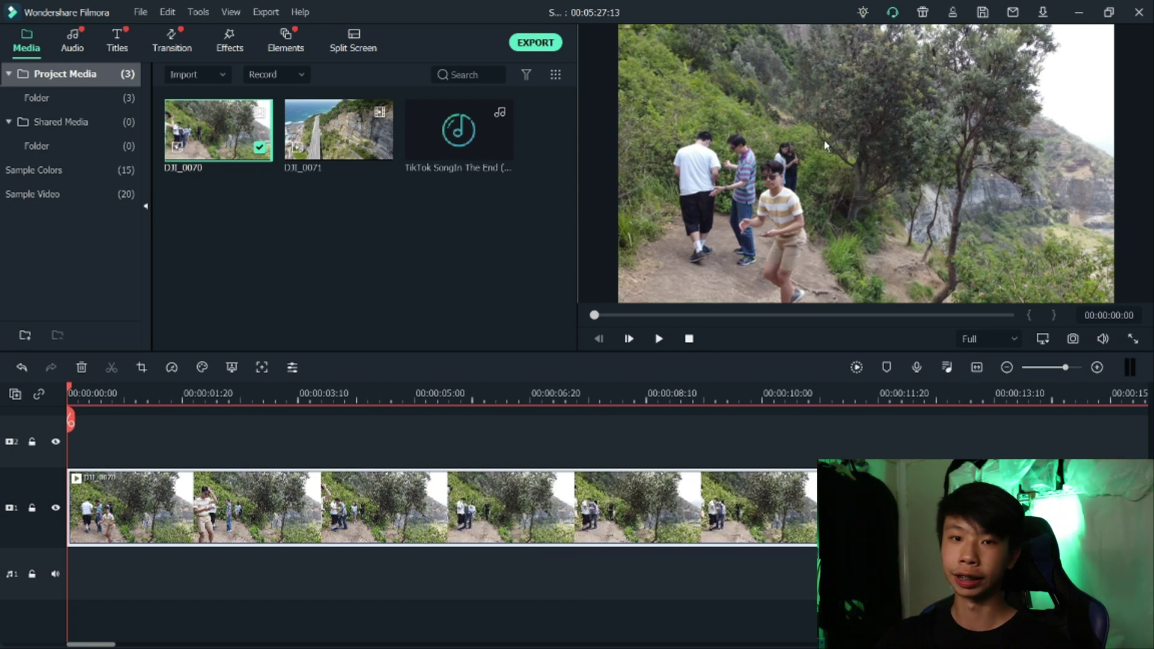
- Change the project aspect ratio to 9:16 (Portrait) with 2160 x 3840 resolution
key(ctrl+minus)
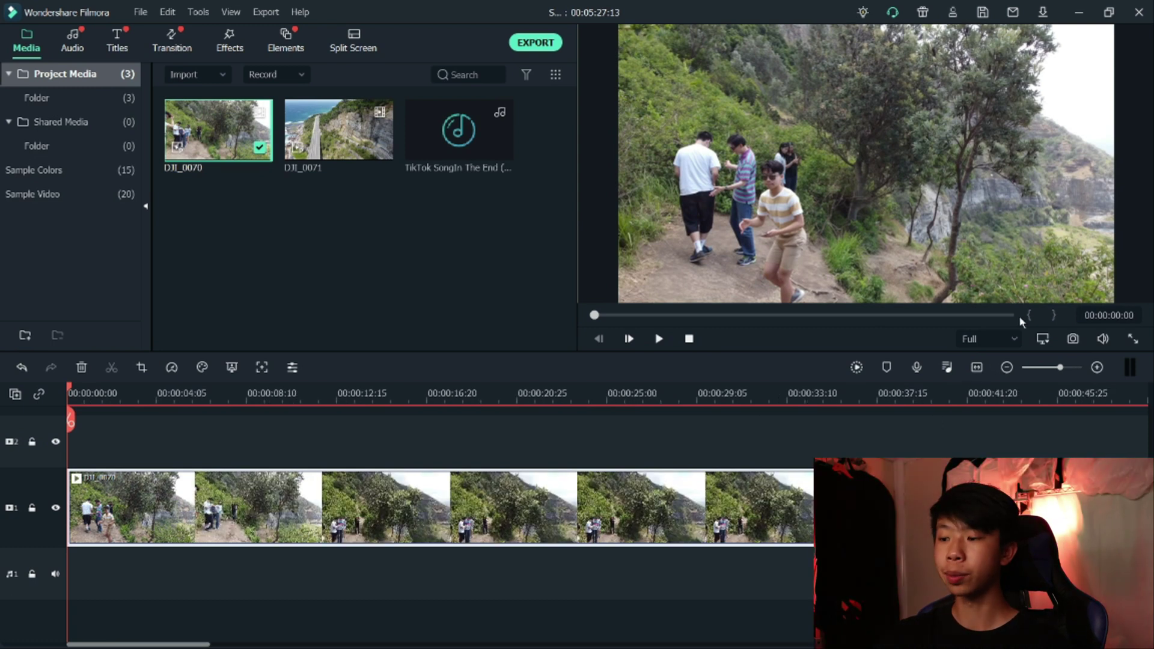
click(1044, 340)
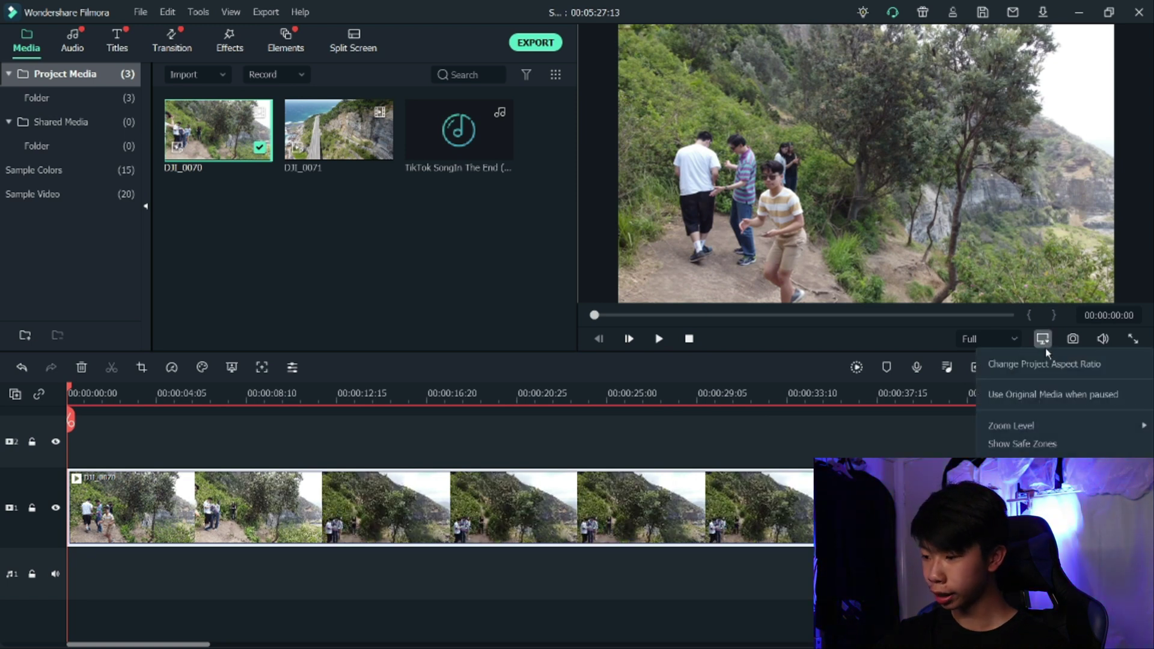
click(1089, 366)
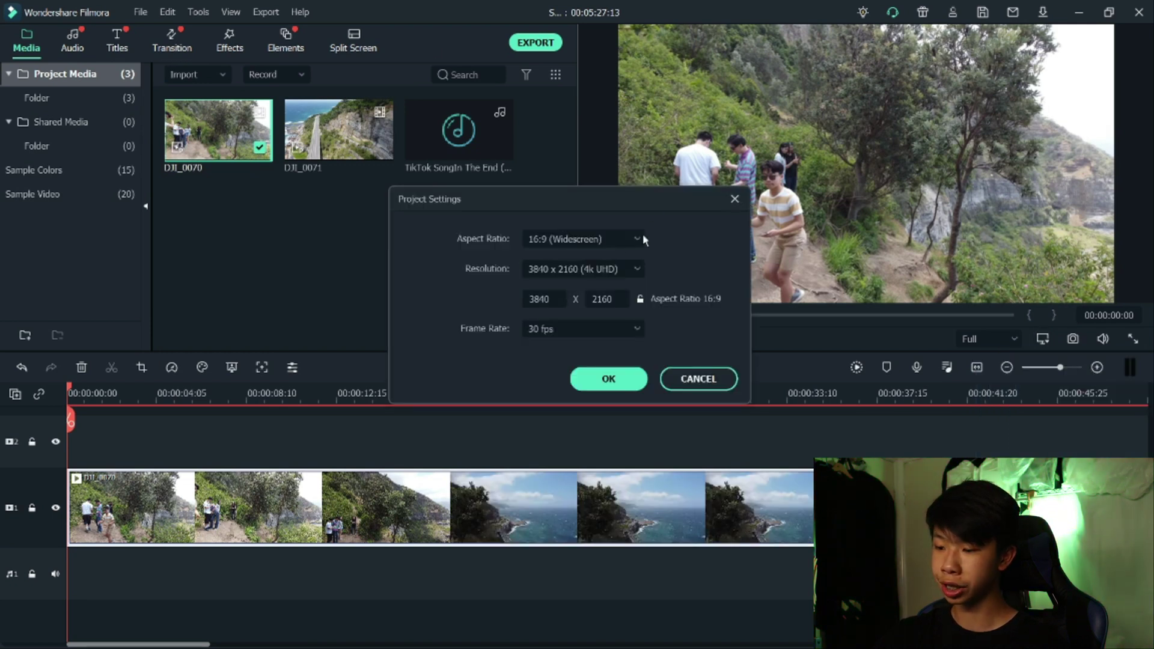
click(556, 240)
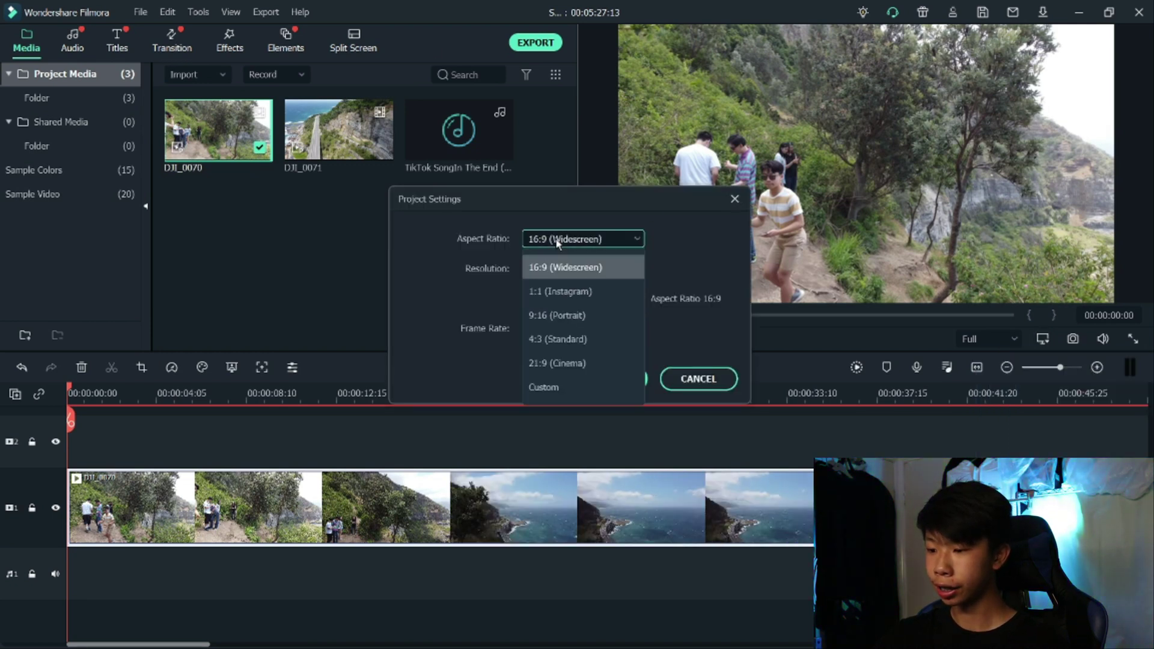
click(600, 323)
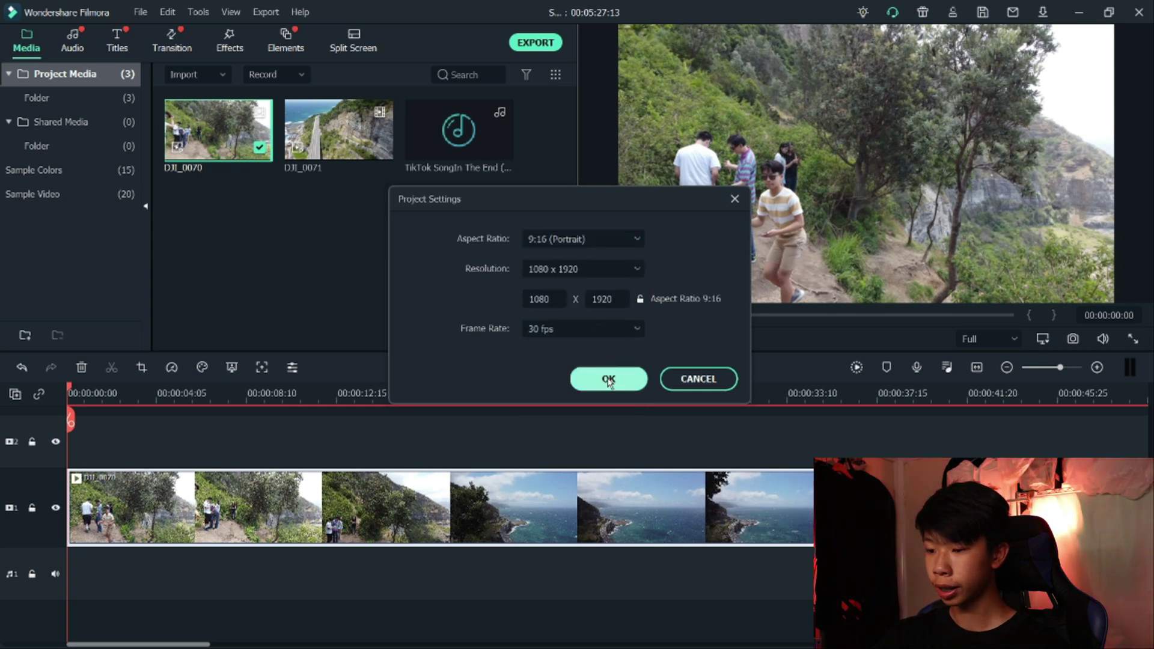
click(572, 272)
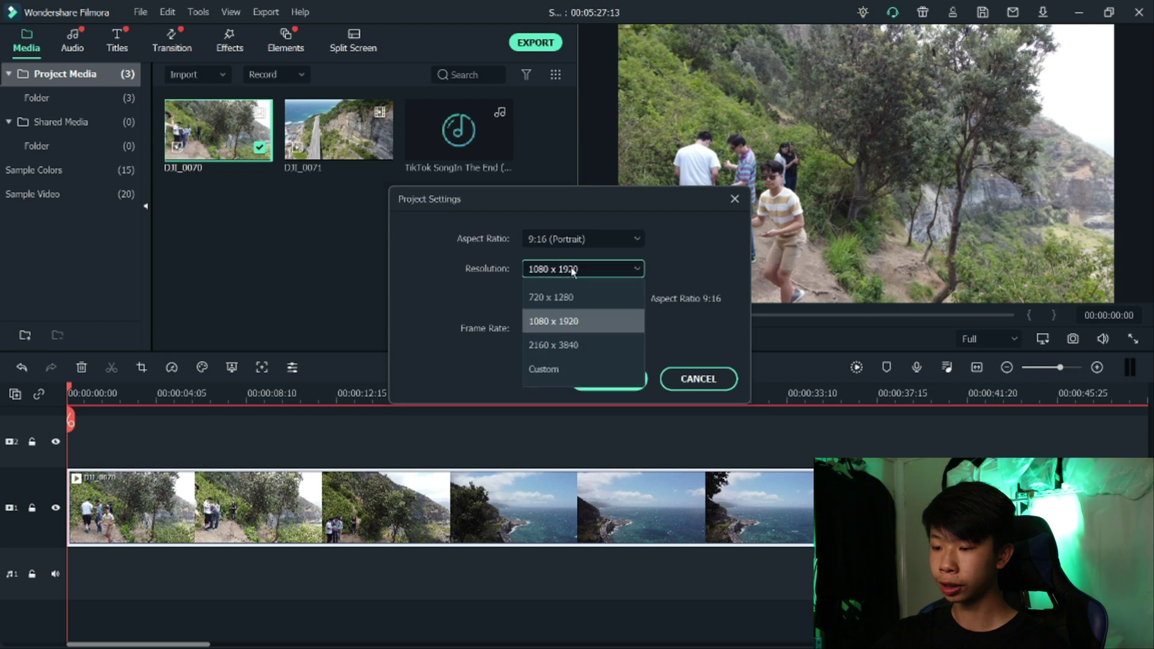
click(558, 345)
click(608, 379)
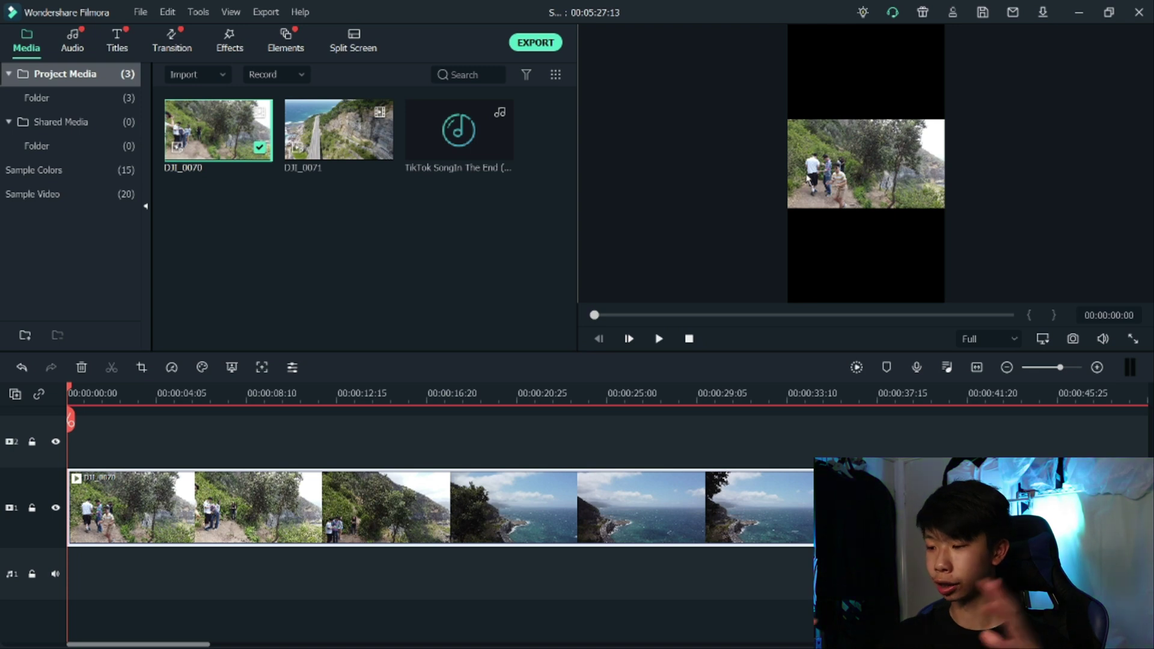
- Use Crop and Zoom to crop the clip to 9:16, positioning the frame over the bridge
drag(289, 394, 1101, 394)
scroll(677, 522, down, 2)
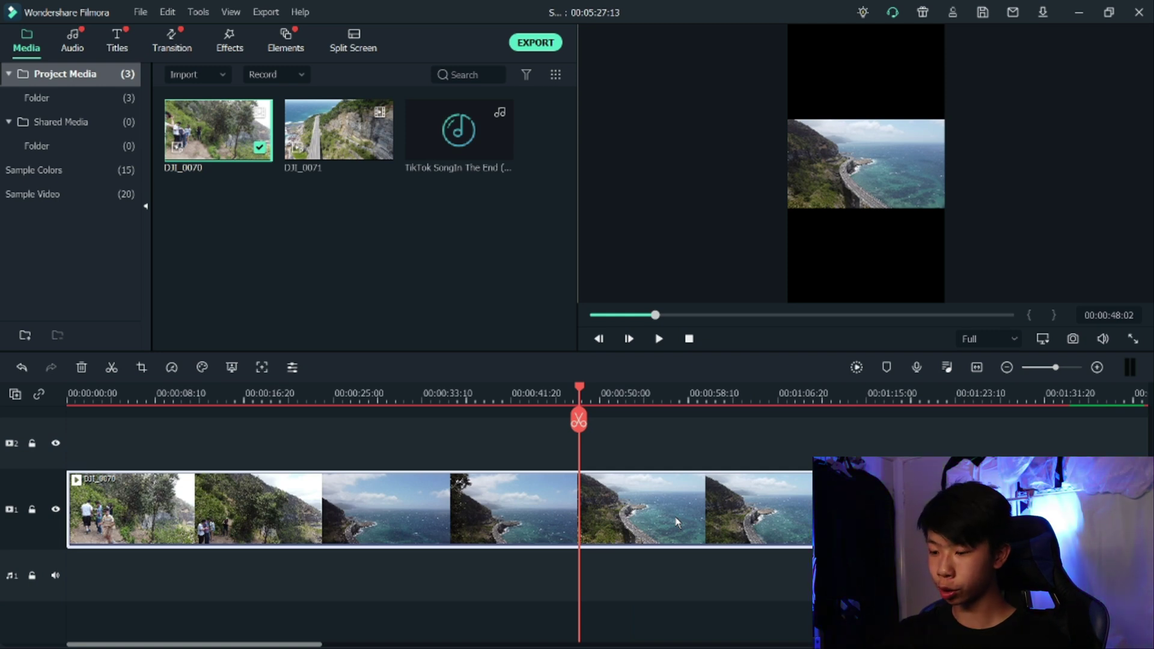
right_click(620, 525)
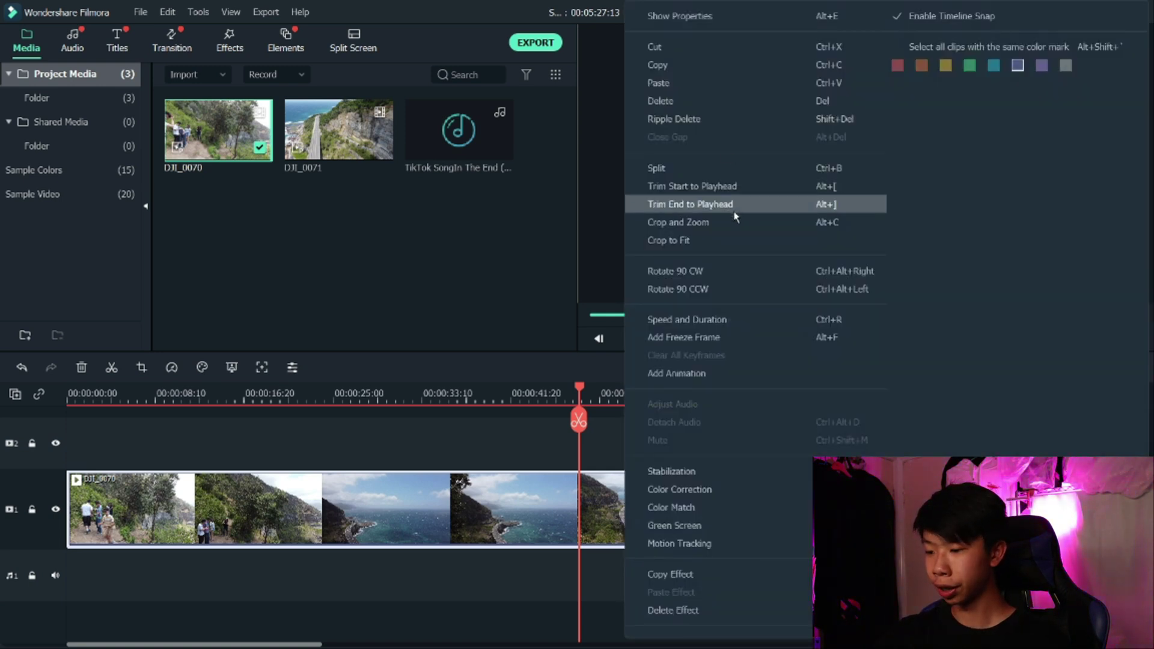
click(663, 222)
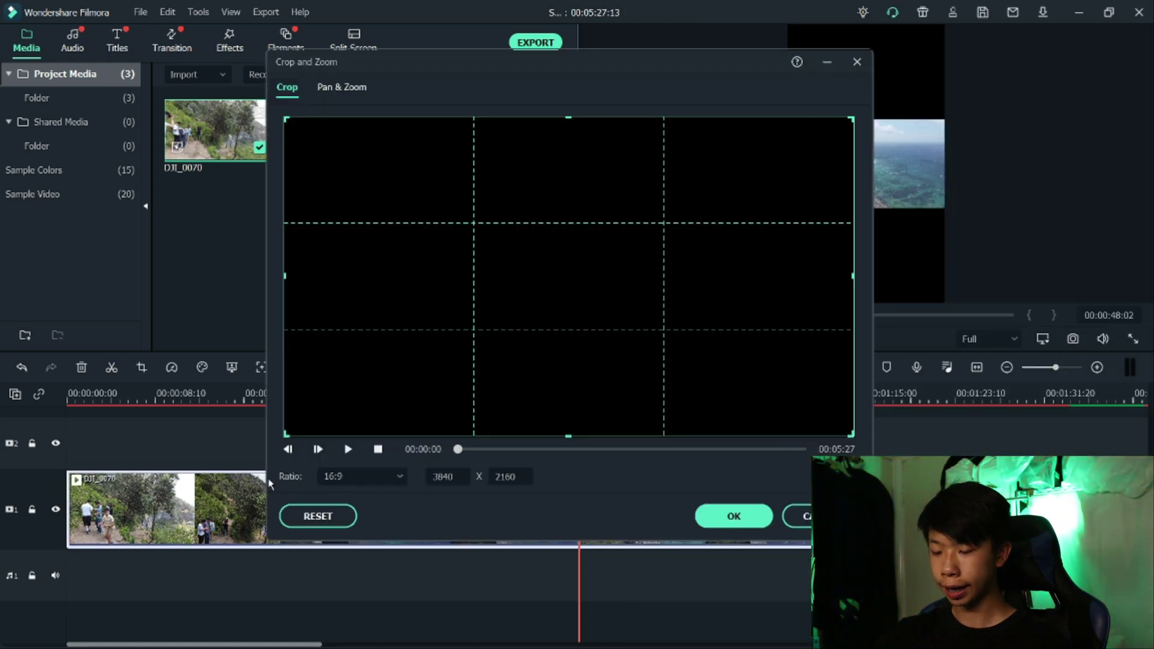
click(321, 478)
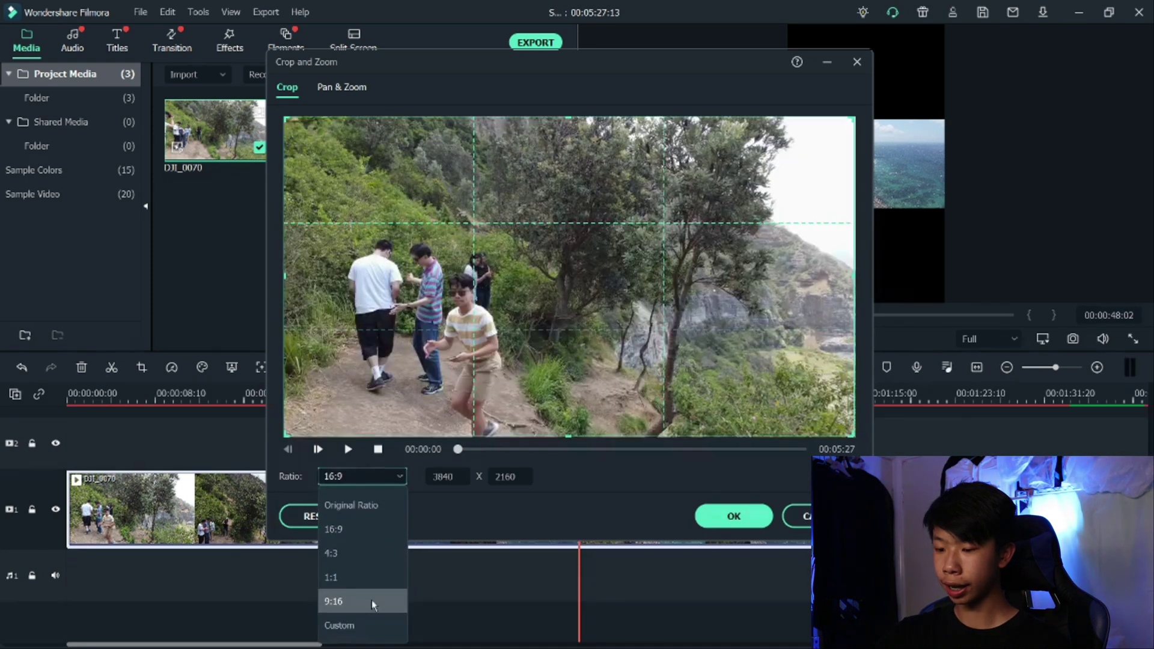
click(372, 600)
click(493, 449)
drag(553, 283, 413, 329)
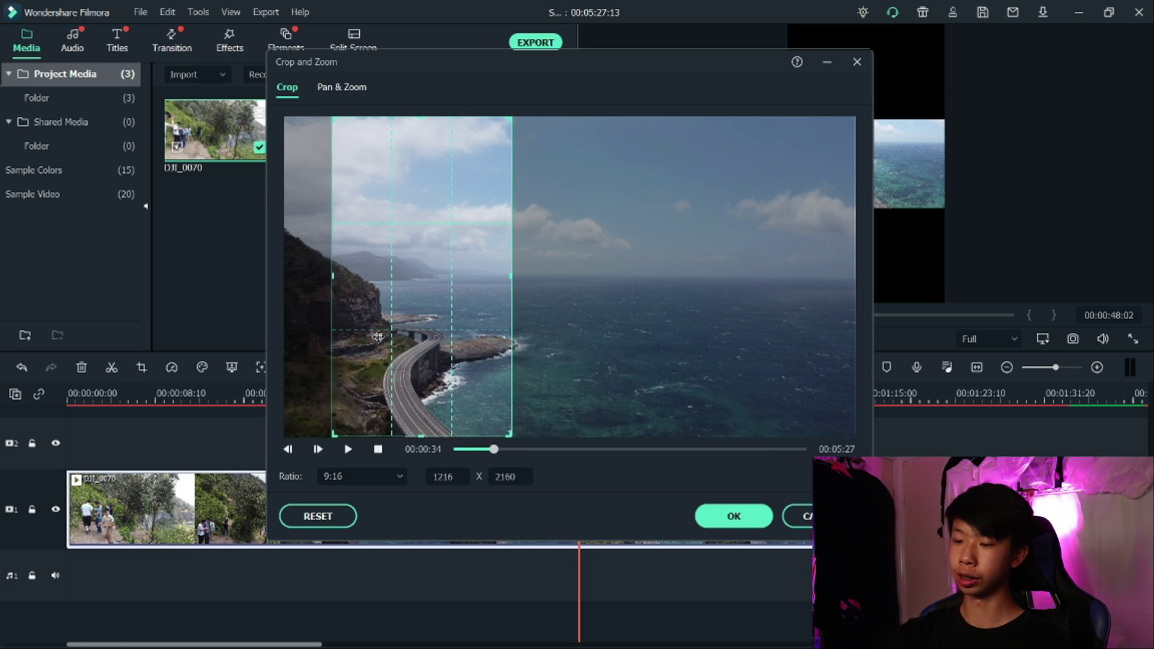
click(736, 517)
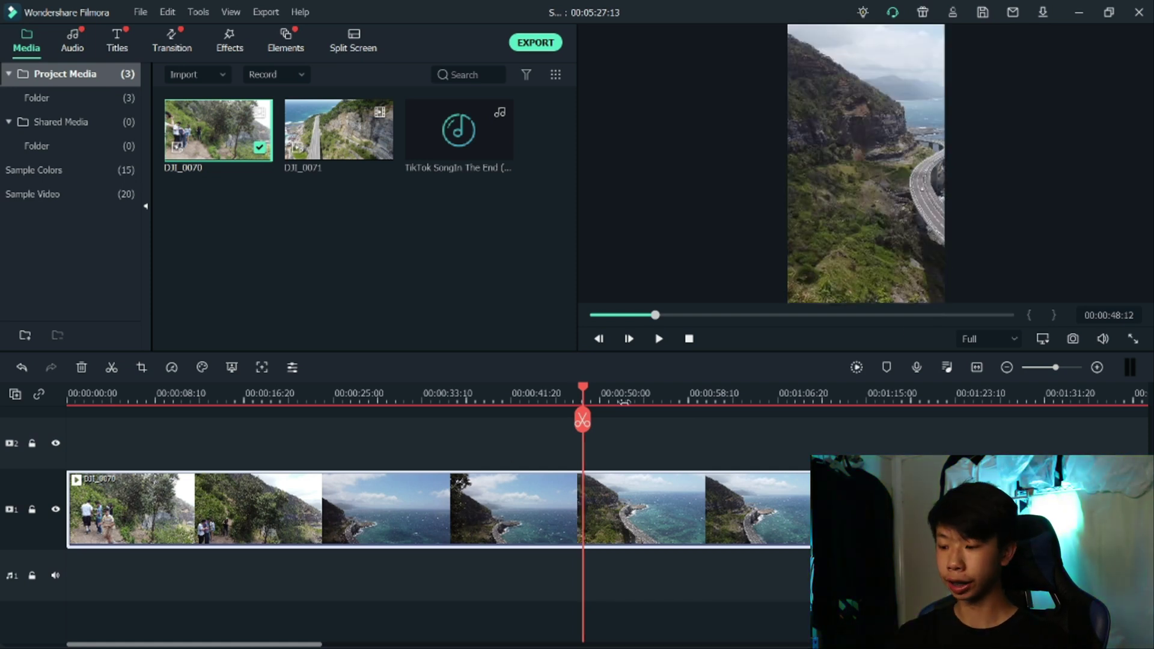
scroll(679, 425, down, 2)
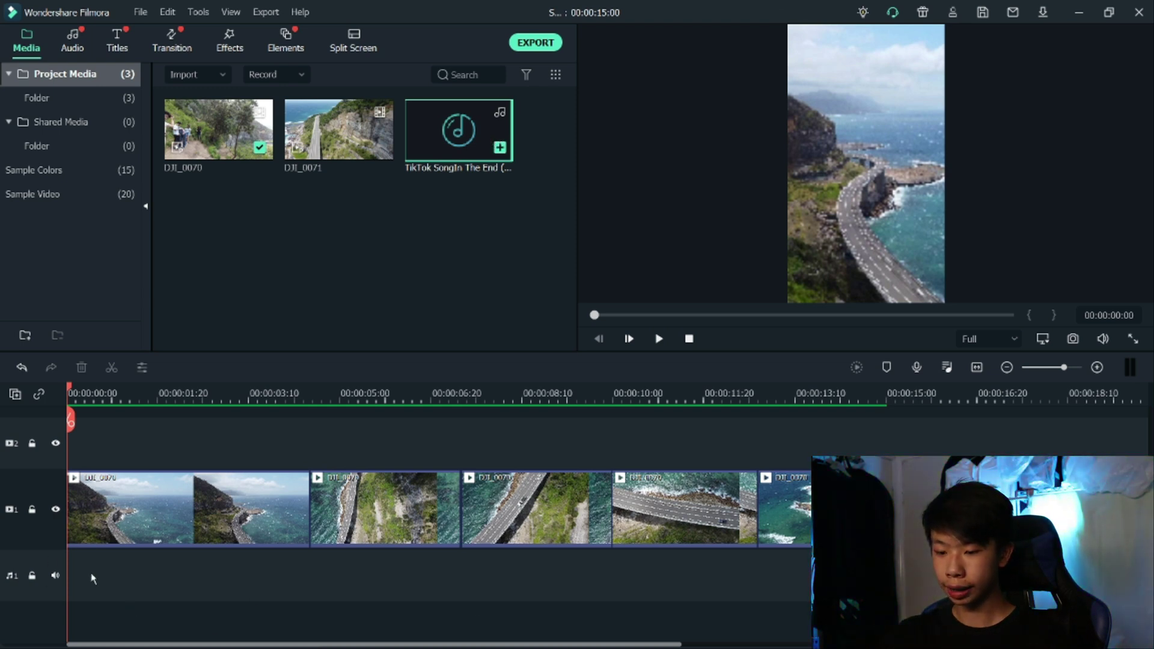
- Add the TikTok Song In The End to audio track 1 and bring up the Titles library
click(499, 147)
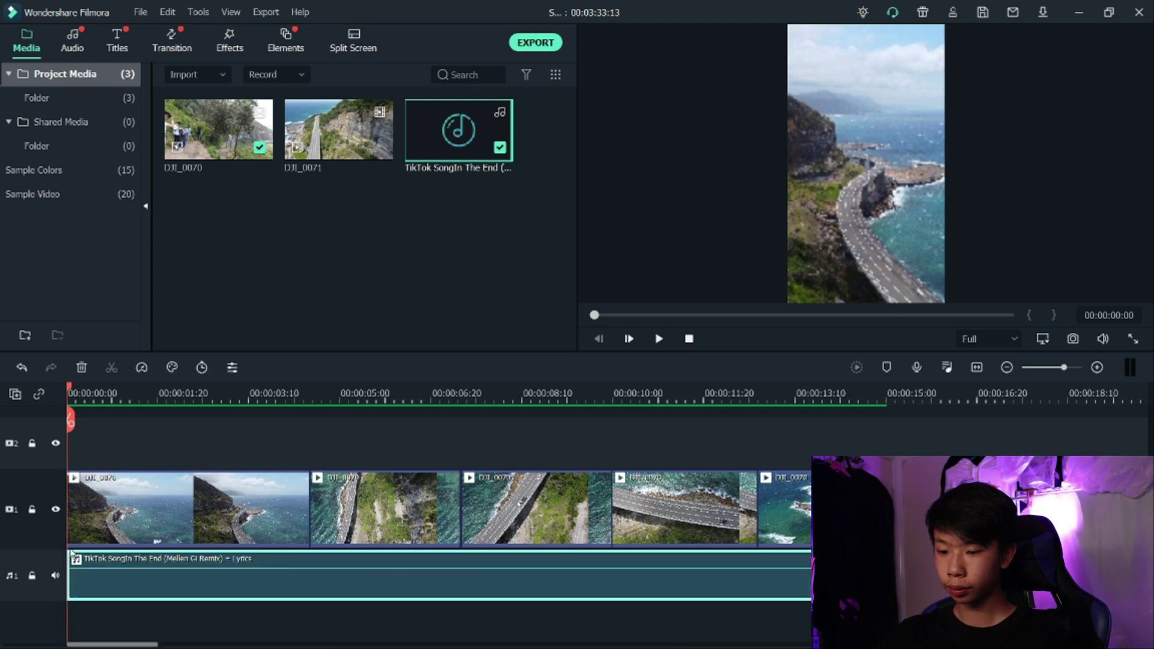
click(892, 401)
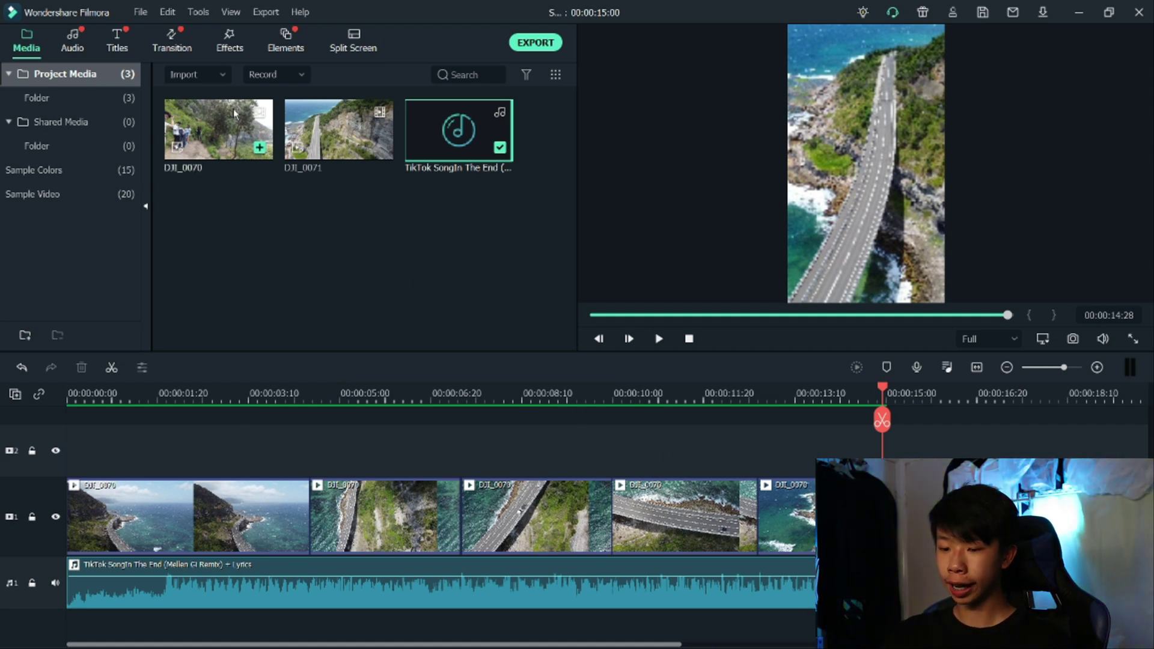
click(118, 48)
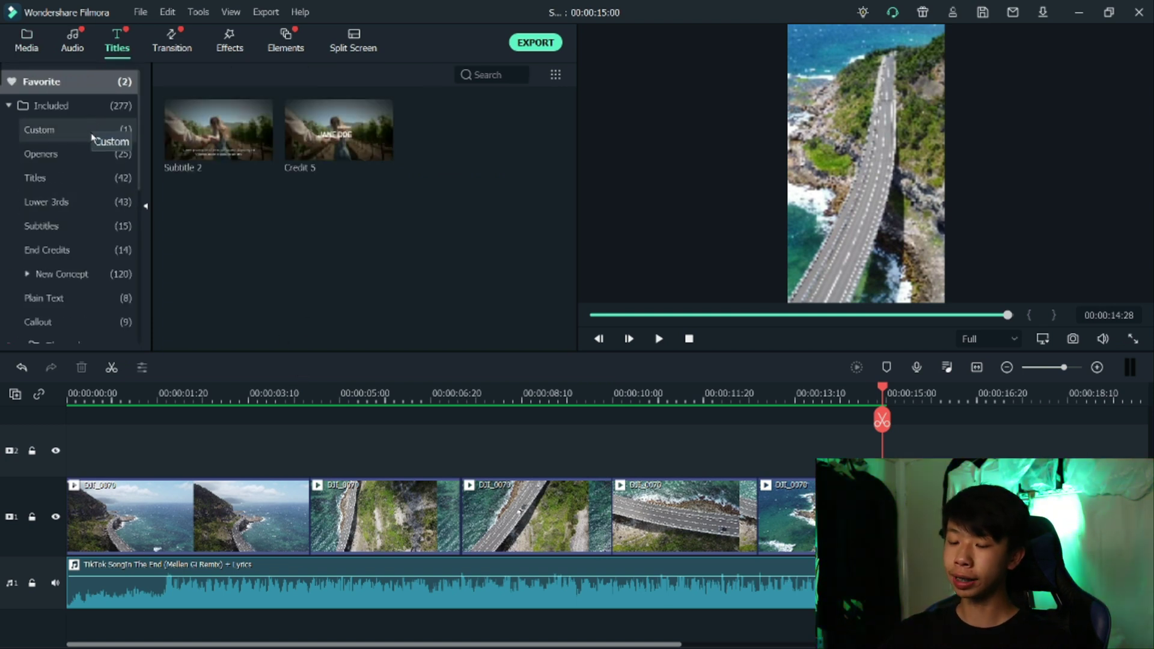
- Browse the Openers, Custom, Titles and Lower 3rds presets, settling on the Subtitles presets
scroll(67, 147, down, 3)
scroll(63, 144, up, 3)
click(64, 150)
click(68, 133)
click(72, 154)
click(75, 177)
click(77, 160)
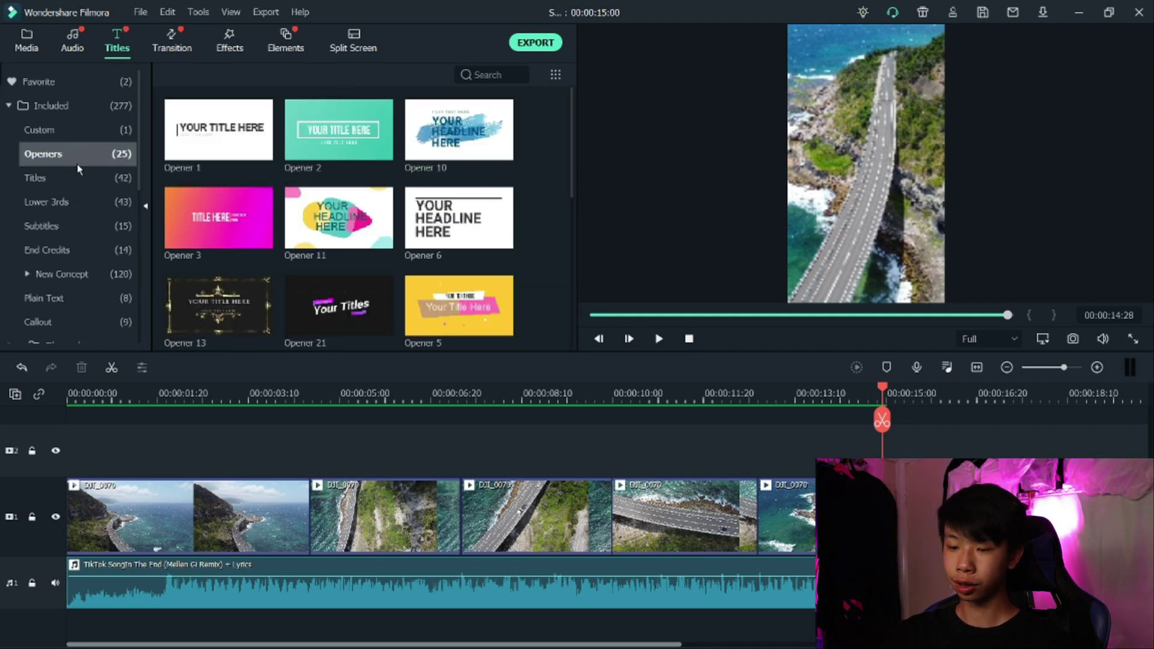
click(79, 202)
click(83, 185)
click(85, 155)
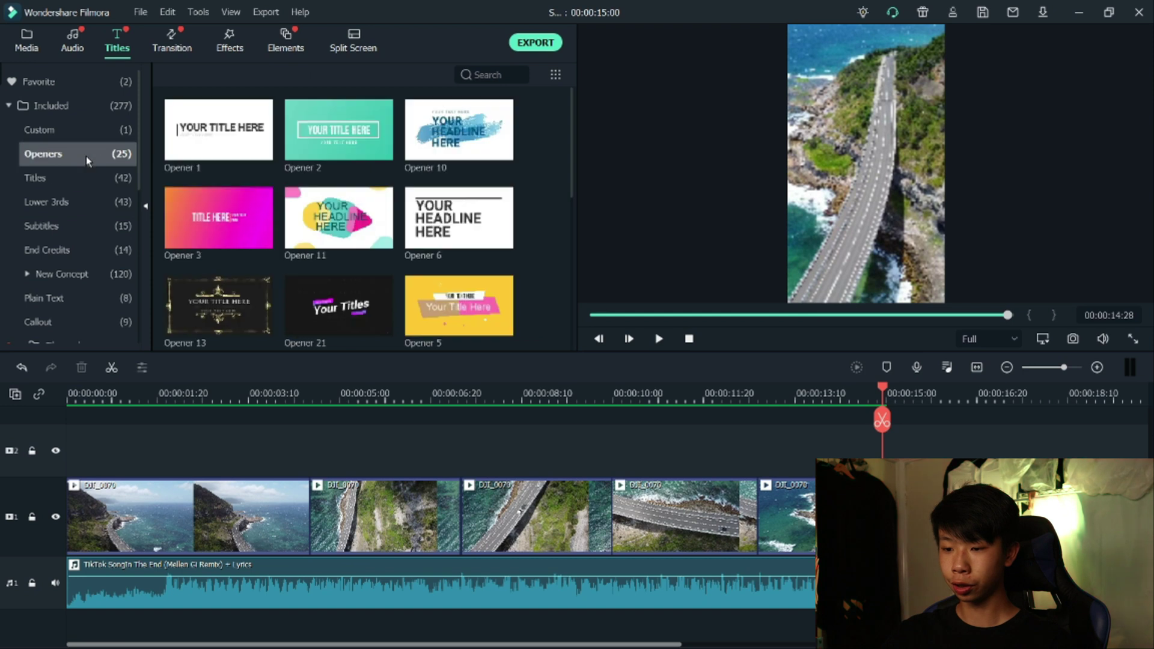
click(79, 228)
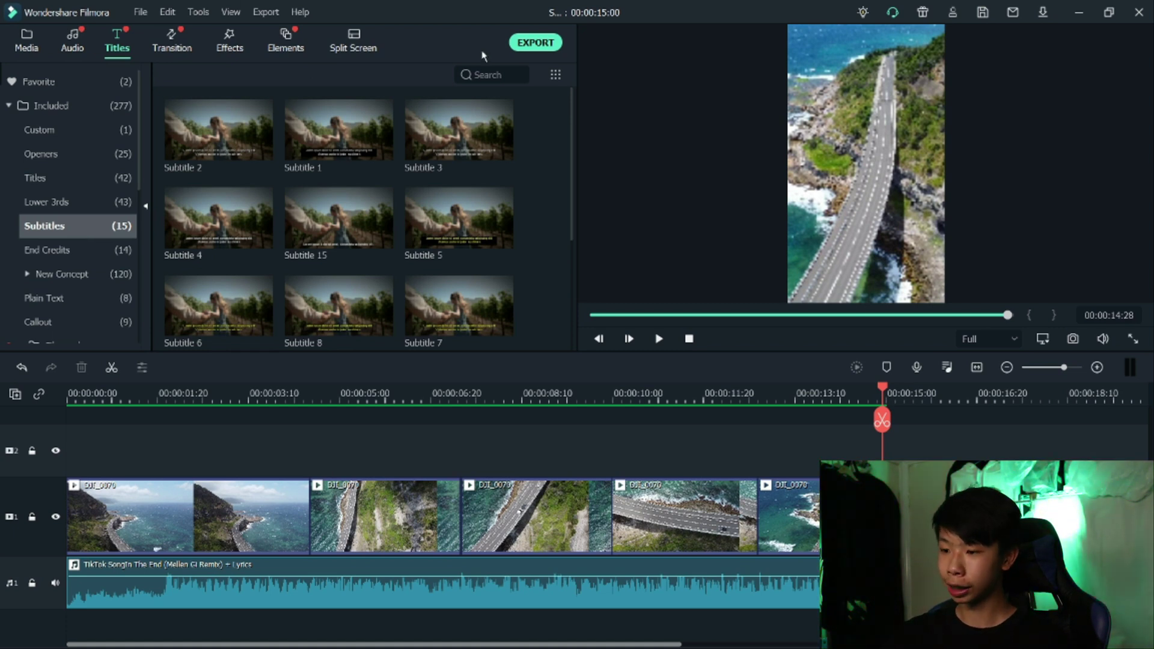
click(531, 43)
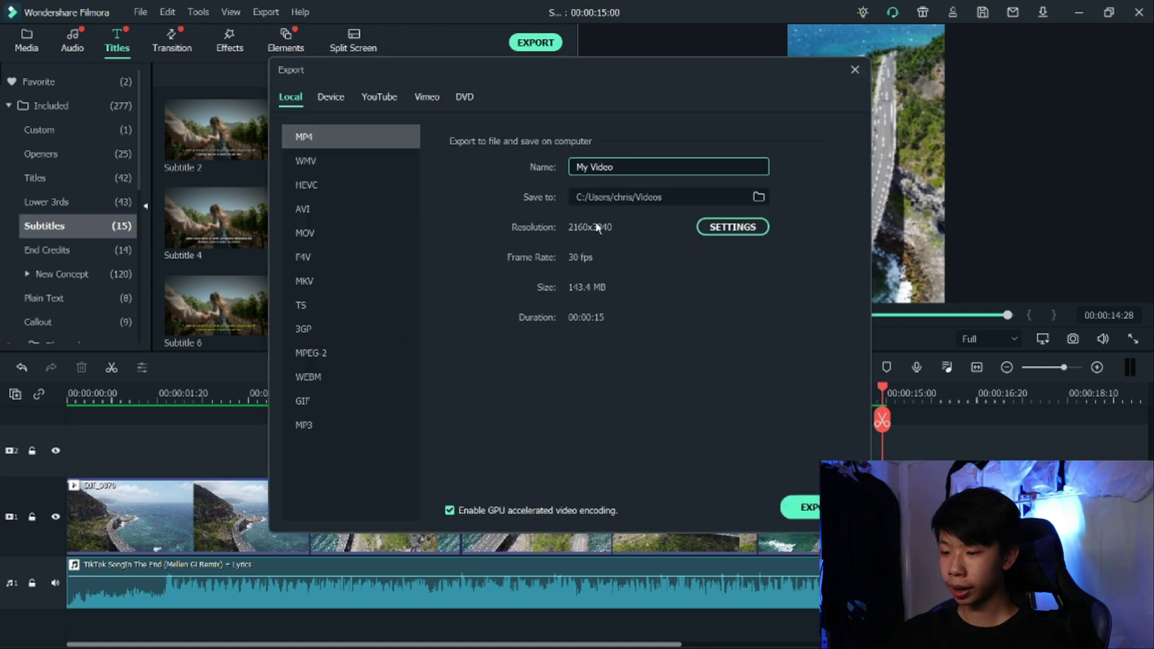
text(Se)
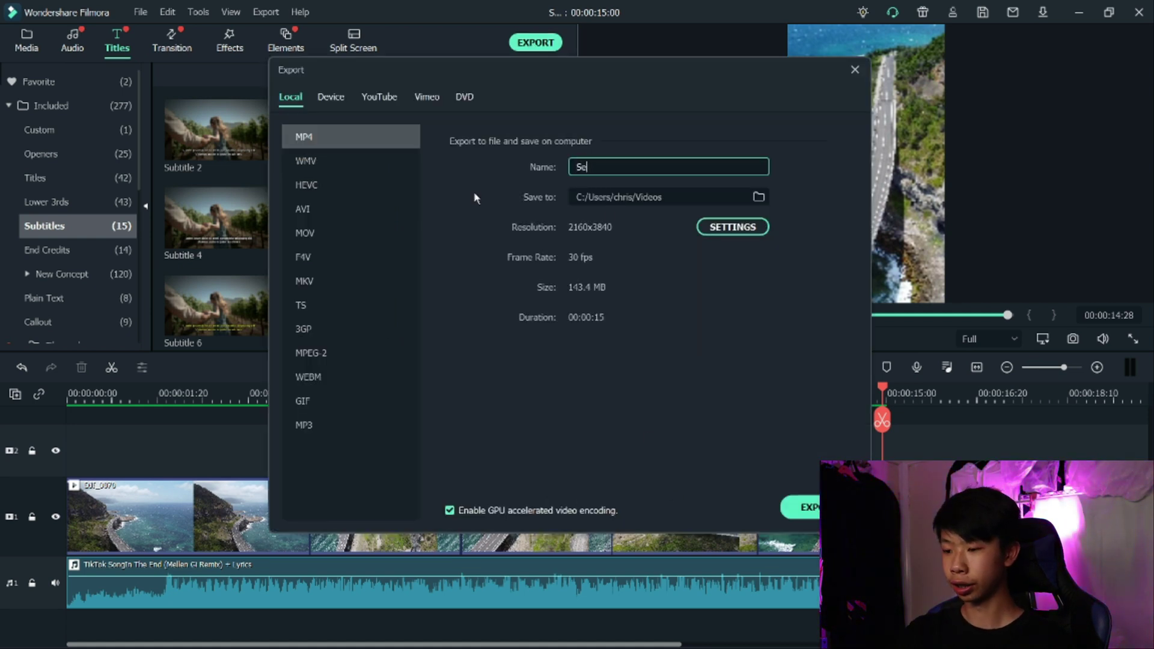
text(a Cliff bridge)
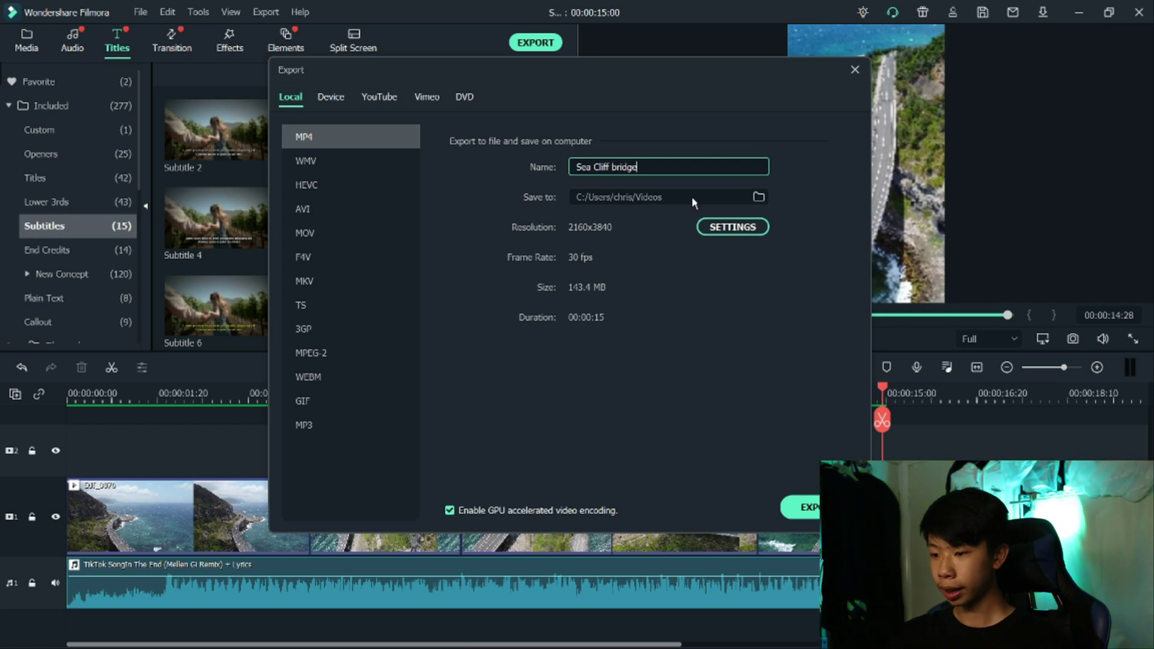
click(722, 234)
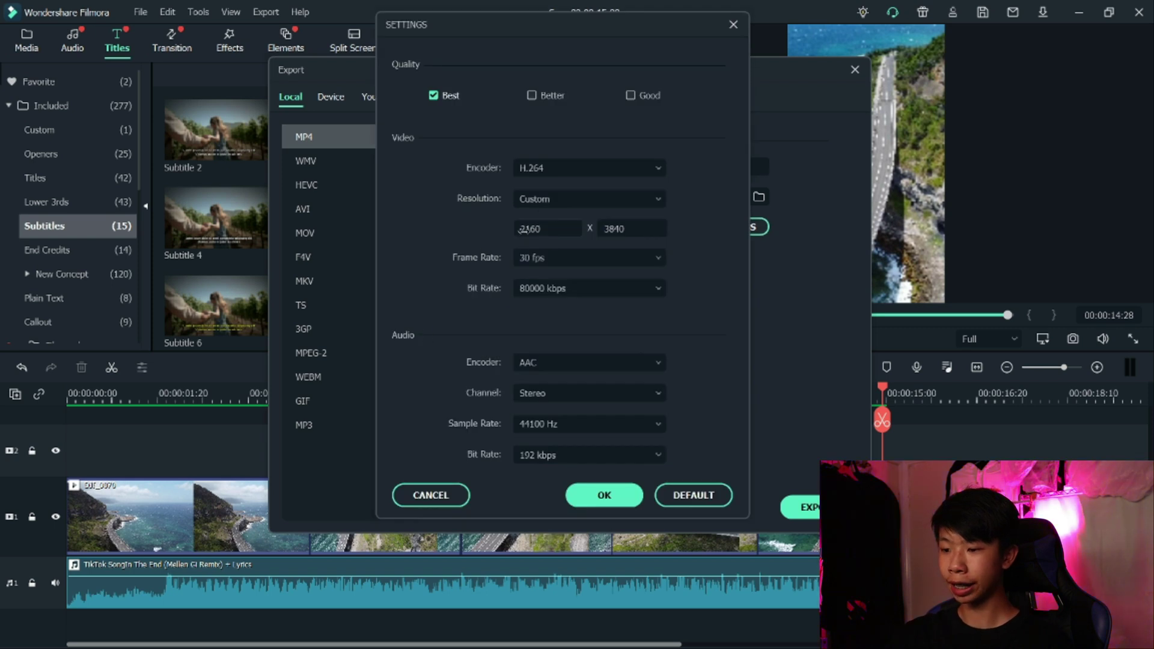
click(595, 499)
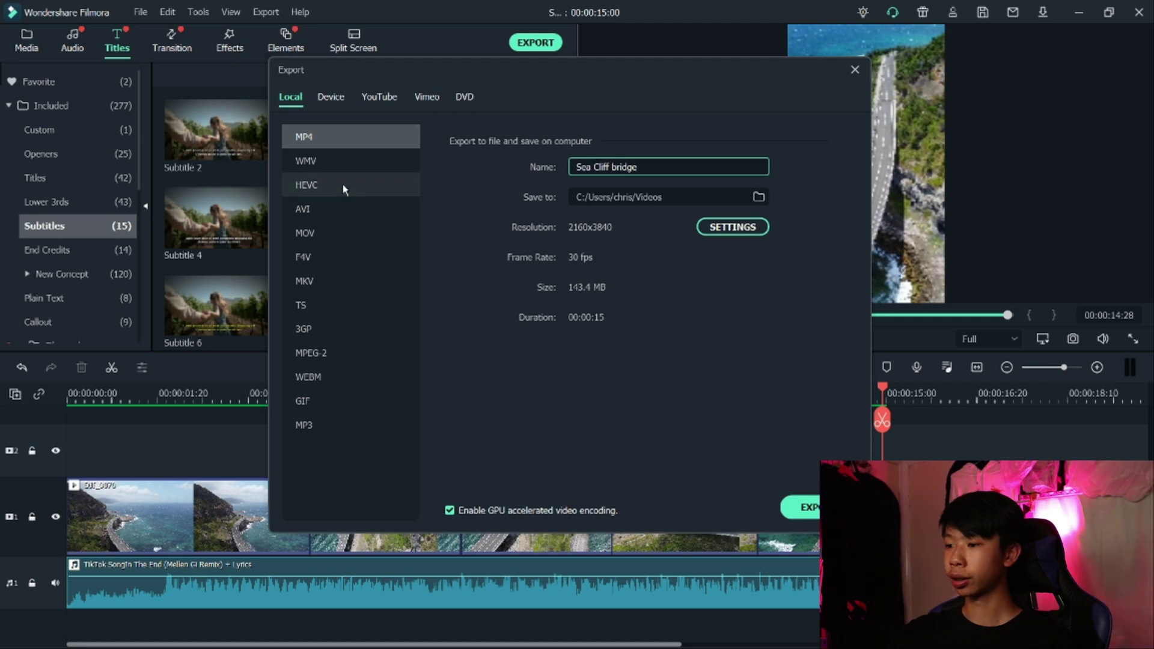
click(855, 70)
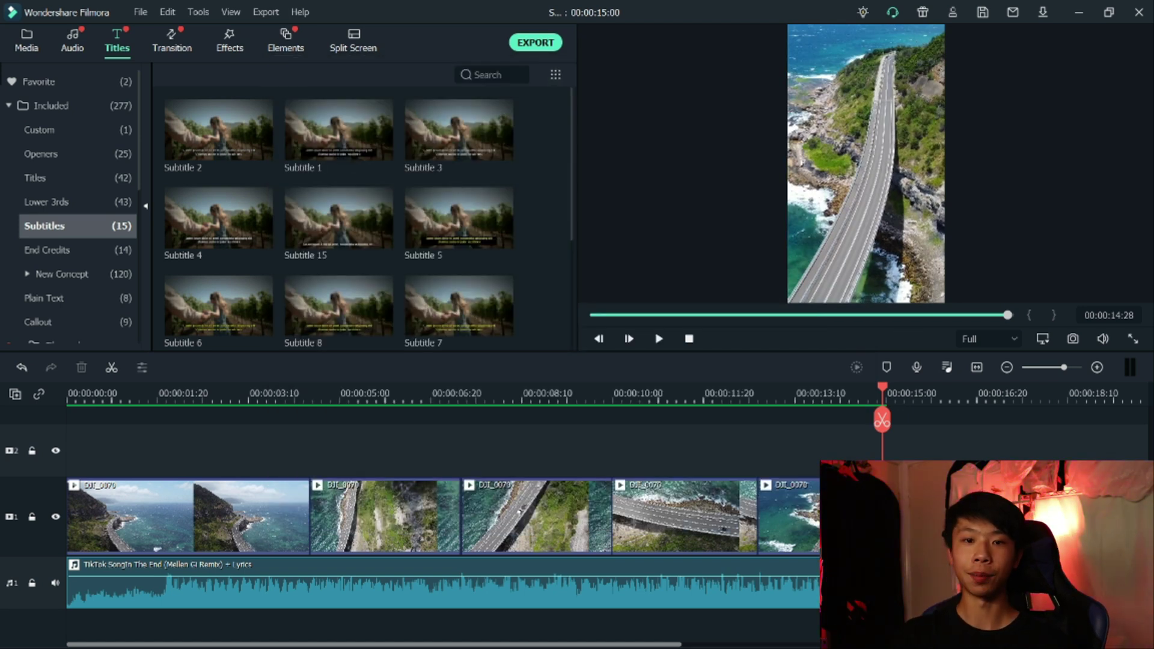